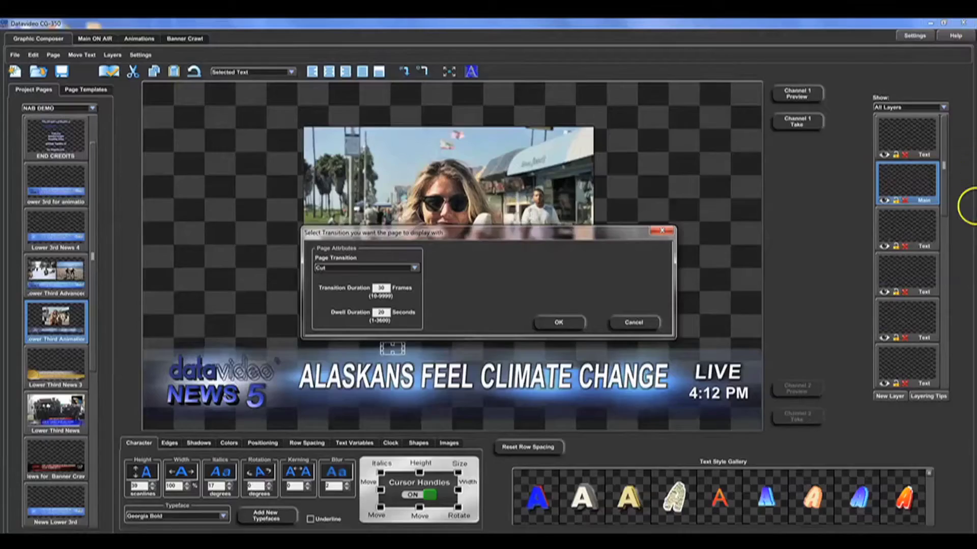
Step: Dismiss the Page Transition settings, preview the Lower Third News demo pages, and reach the File menu
{"action": "left_click", "coordinate": [627, 322]}
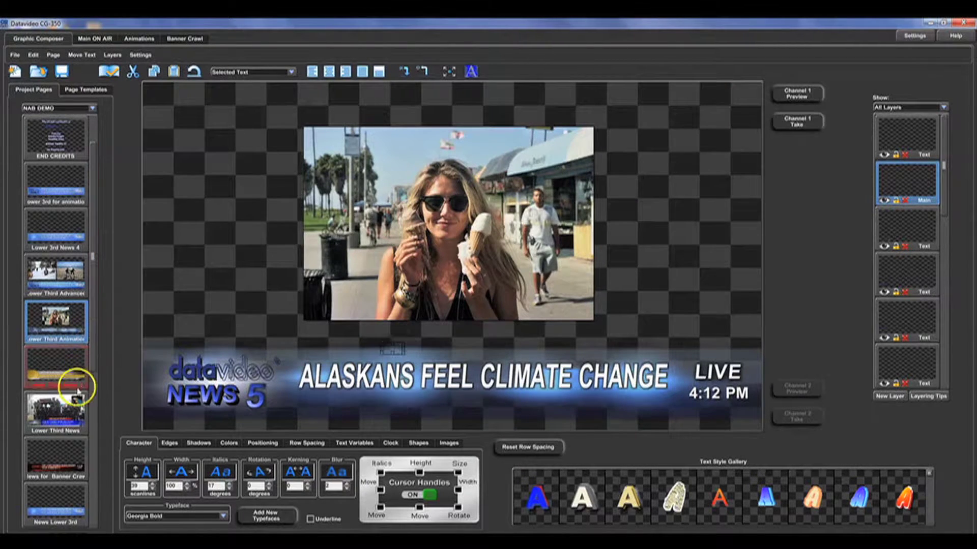
{"action": "left_click", "coordinate": [61, 403]}
{"action": "double_click", "coordinate": [61, 403]}
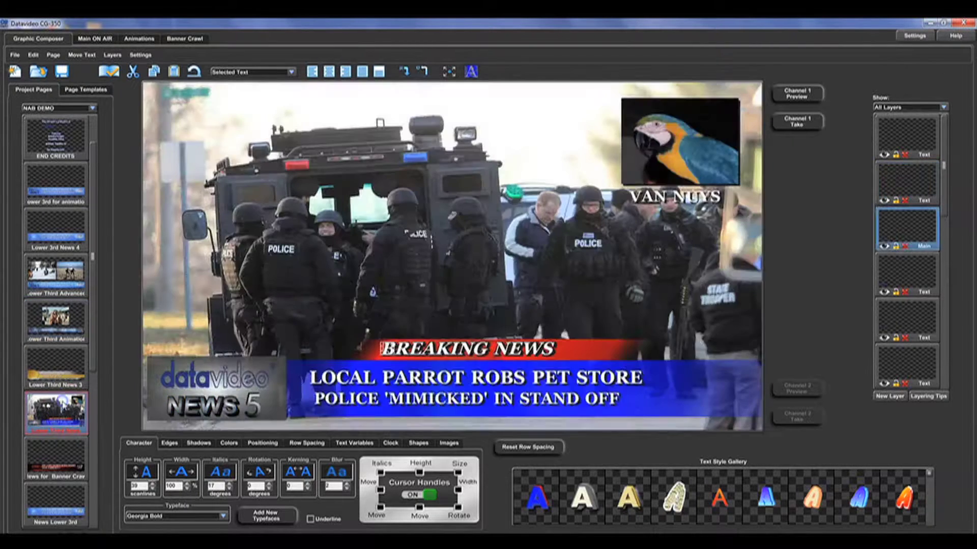
{"action": "double_click", "coordinate": [57, 451]}
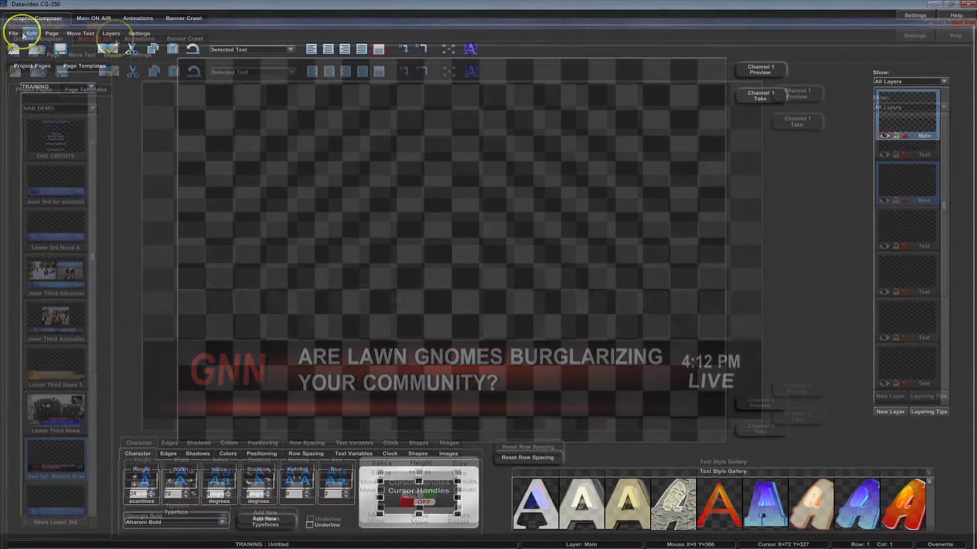
{"action": "left_click", "coordinate": [14, 34]}
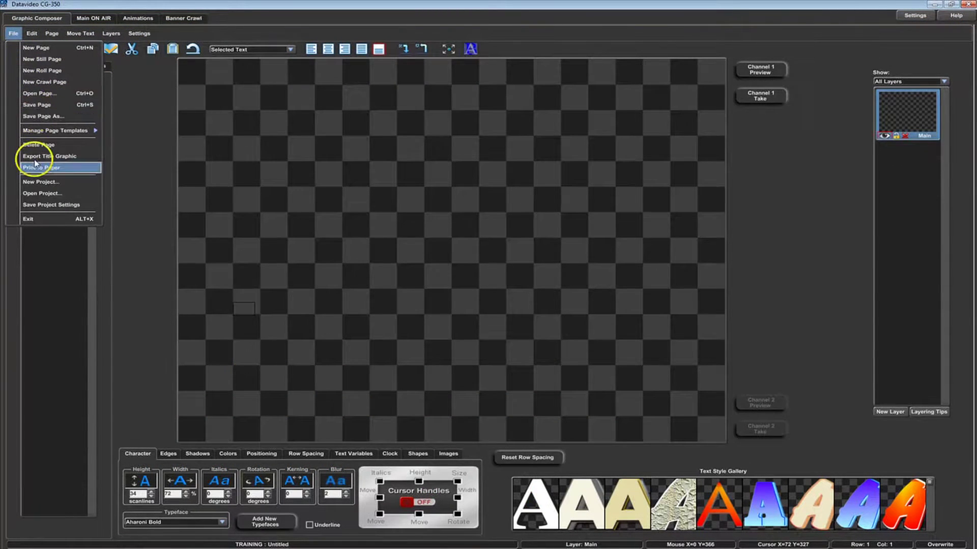
Step: Save the current project's settings and create a new project named 'Training Project'
{"action": "left_click", "coordinate": [37, 181]}
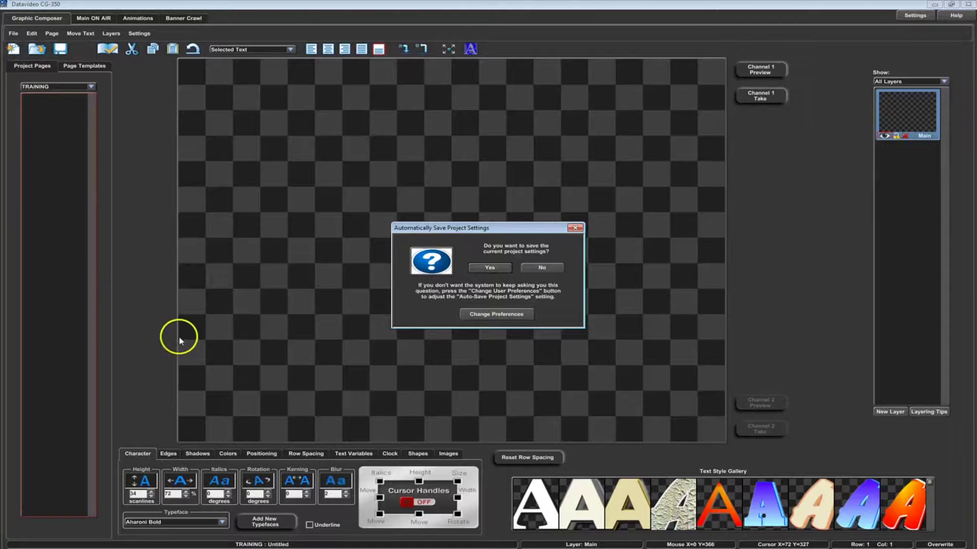
{"action": "left_click", "coordinate": [491, 268]}
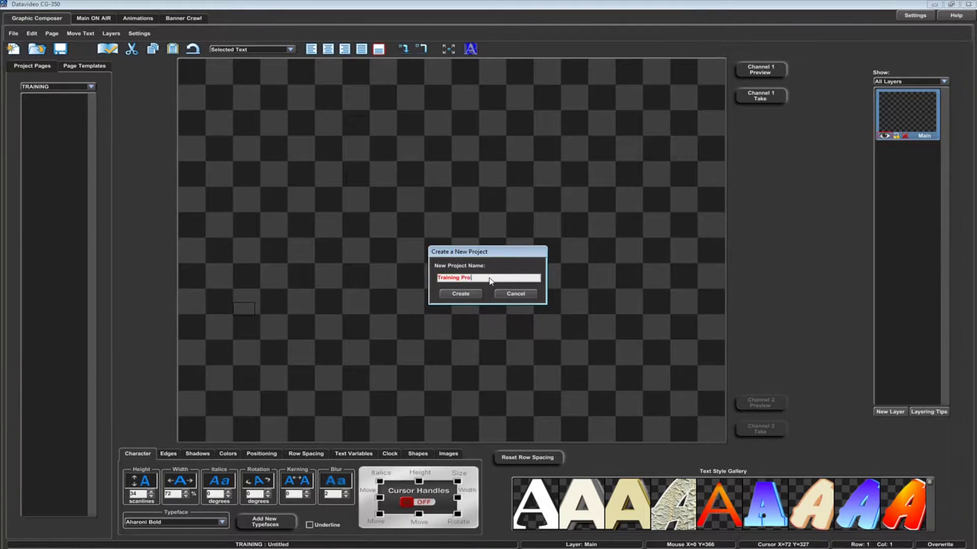
{"action": "left_click", "coordinate": [467, 293]}
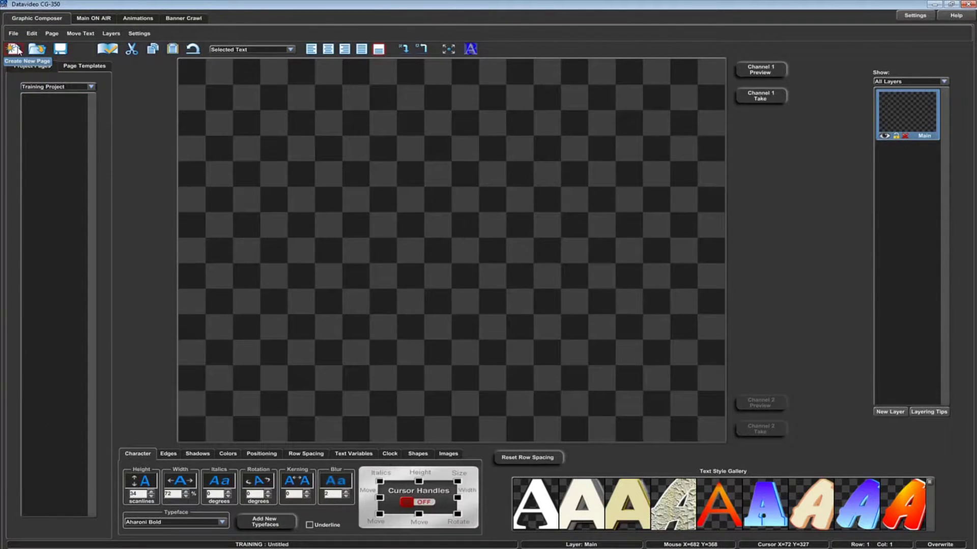
{"action": "left_click", "coordinate": [14, 50]}
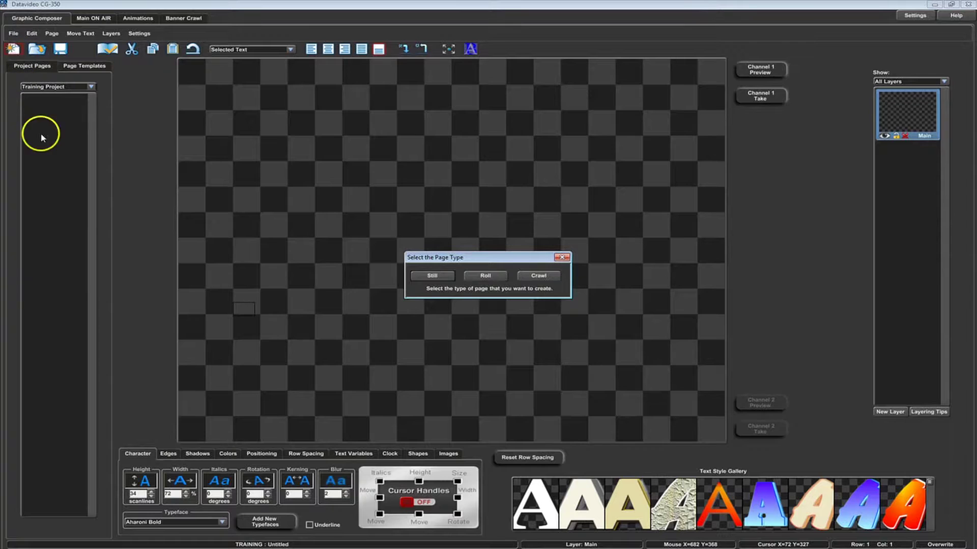
Step: Create a blank Still page twice, then bring up and dismiss the Project Pages context menu
{"action": "left_click", "coordinate": [432, 276]}
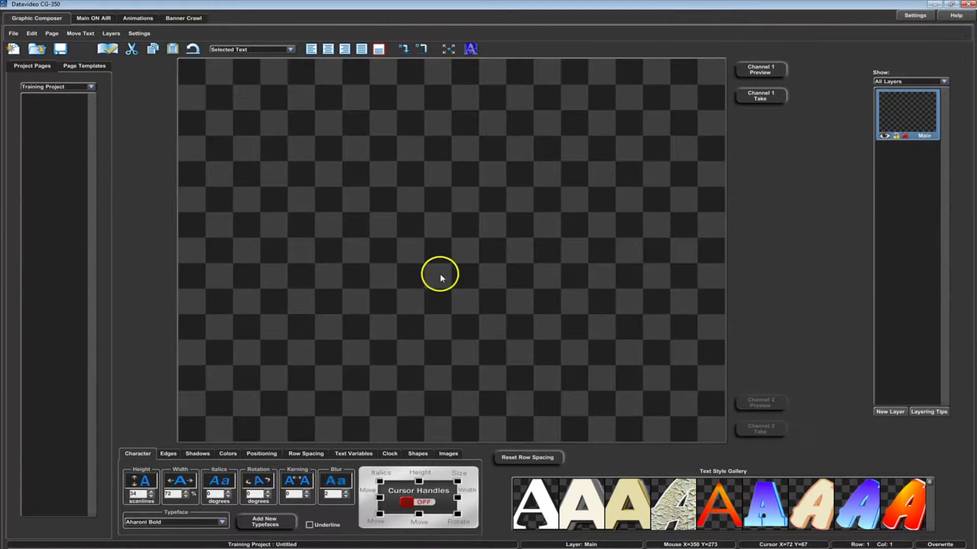
{"action": "left_click", "coordinate": [16, 35]}
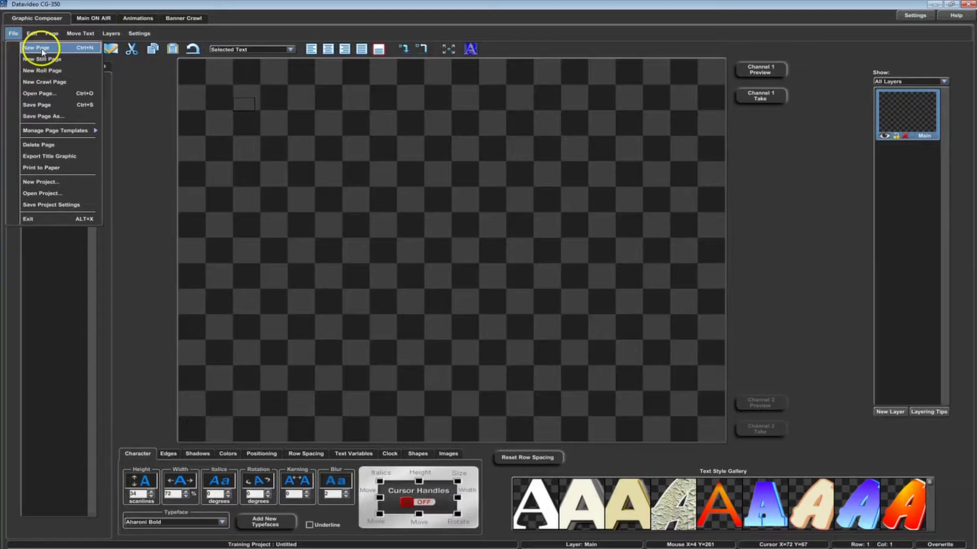
{"action": "left_click", "coordinate": [41, 51]}
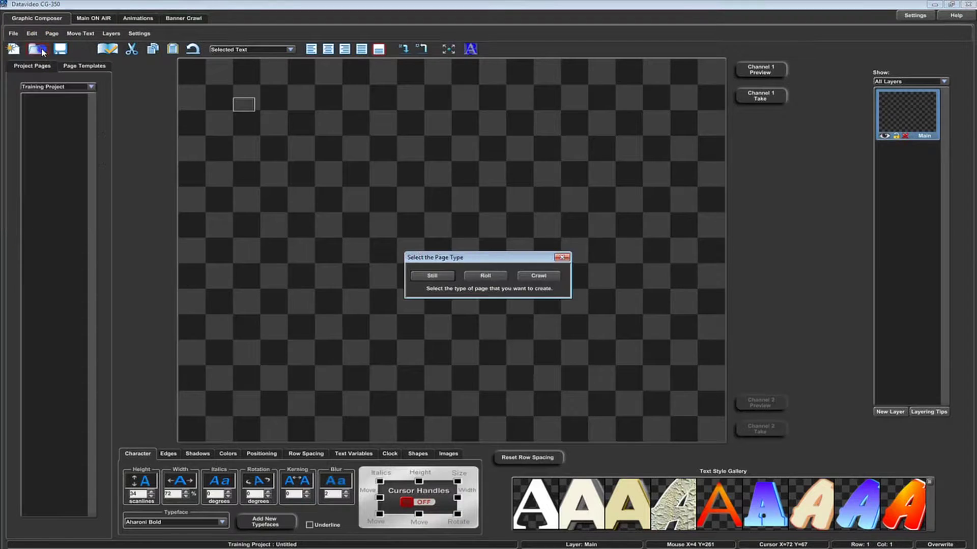
{"action": "left_click", "coordinate": [429, 276]}
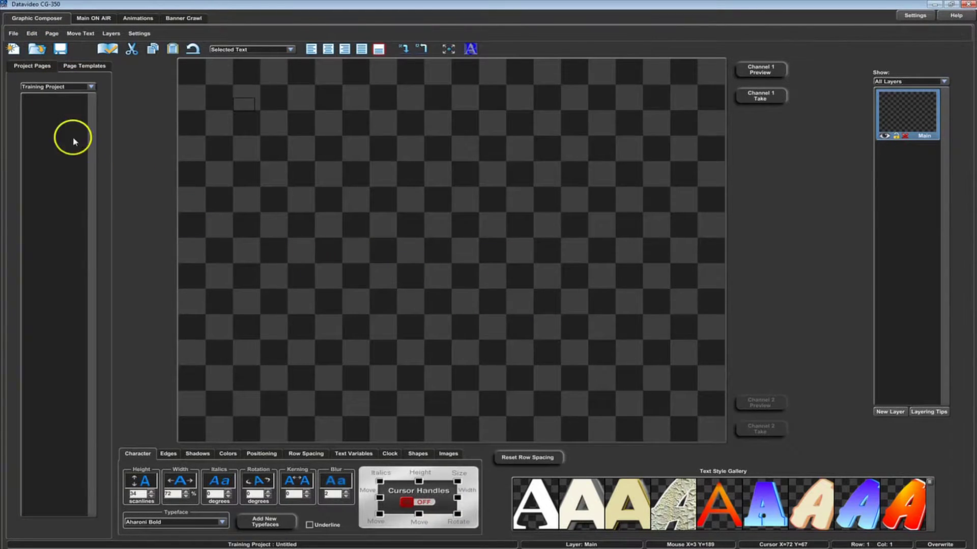
{"action": "right_click", "coordinate": [54, 132]}
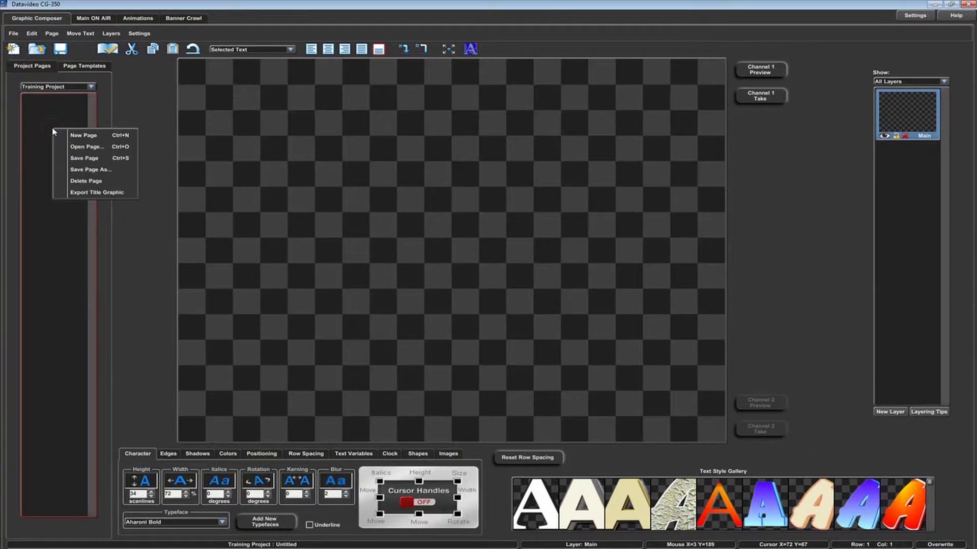
{"action": "left_click", "coordinate": [82, 135]}
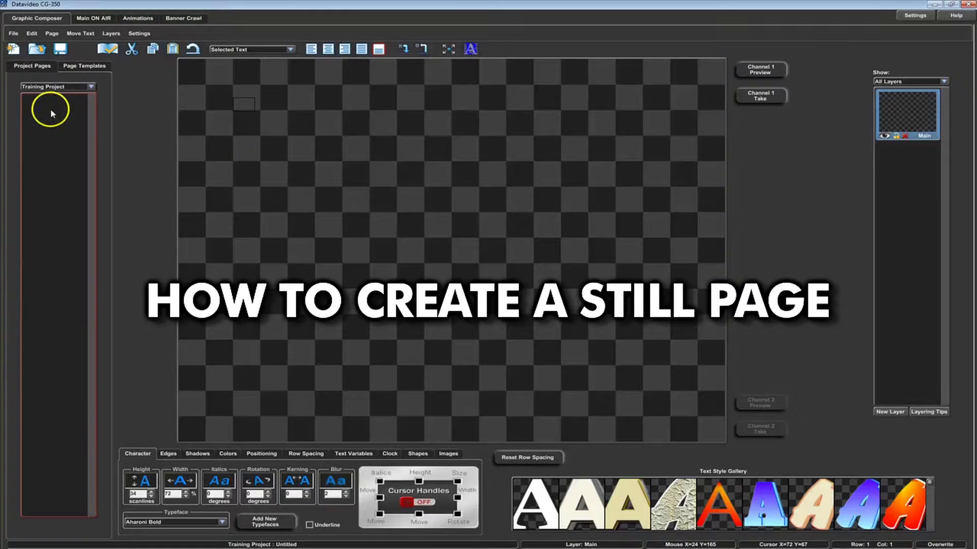
Step: Create another new Still page with an empty canvas from the New Page icon
{"action": "left_click", "coordinate": [15, 49]}
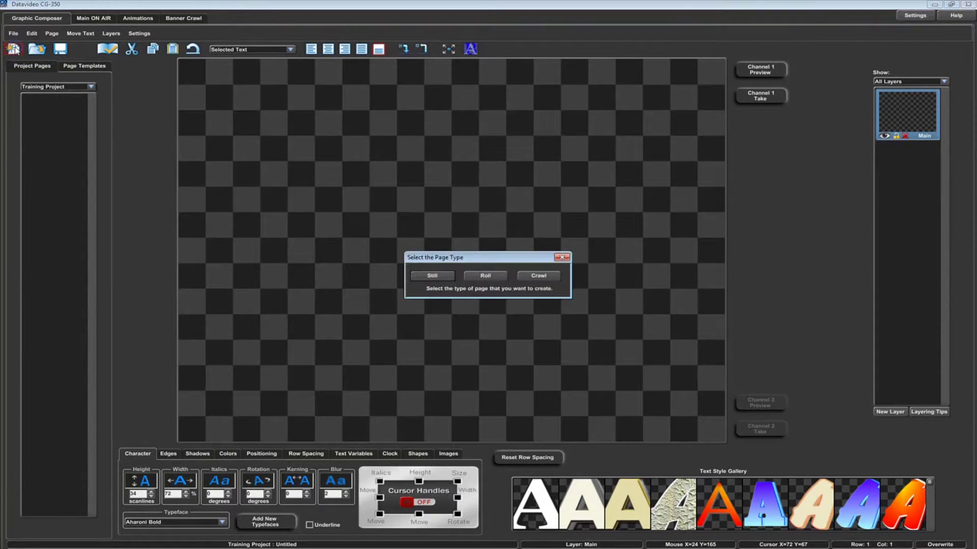
{"action": "left_click", "coordinate": [432, 276]}
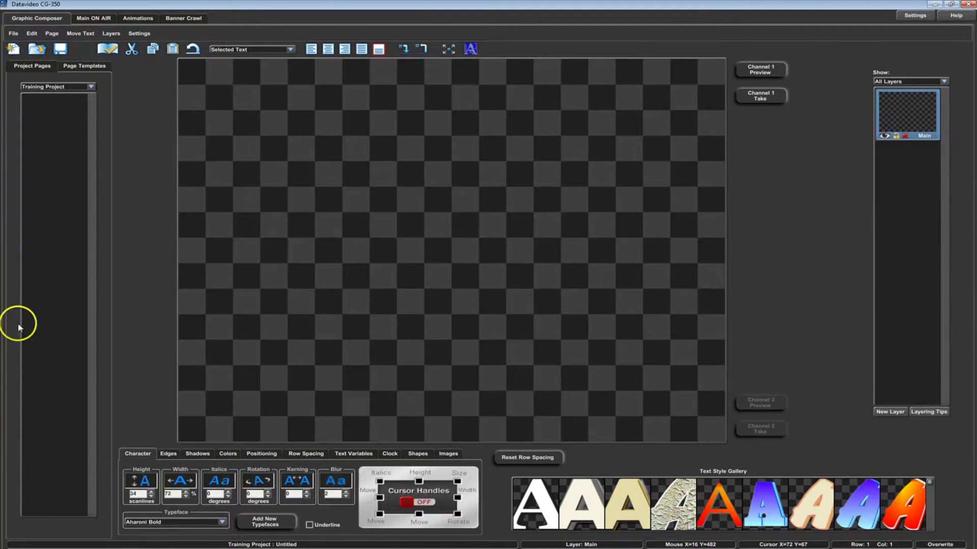
Step: Add a new Text Layer above the main layer on the still page
{"action": "left_click", "coordinate": [113, 33]}
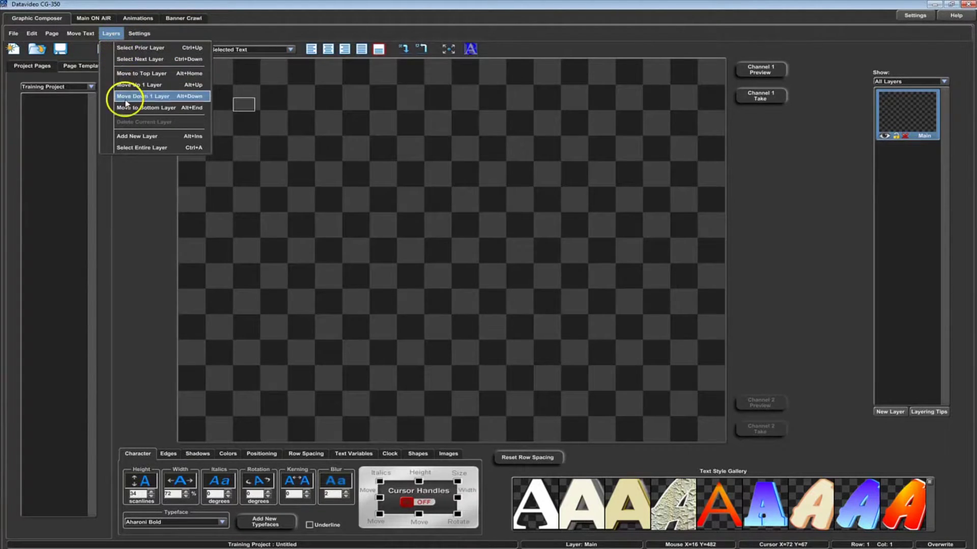
{"action": "left_click", "coordinate": [128, 137]}
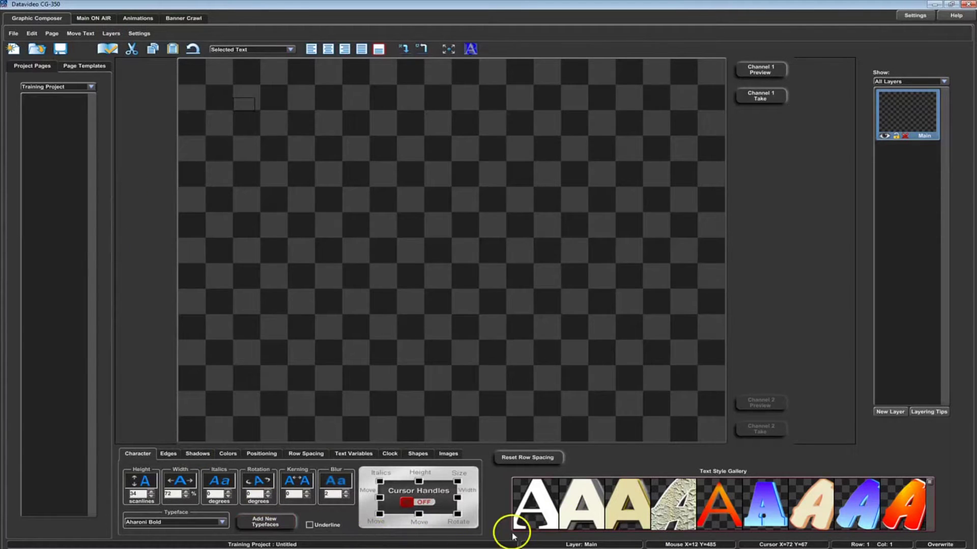
{"action": "left_click", "coordinate": [884, 413]}
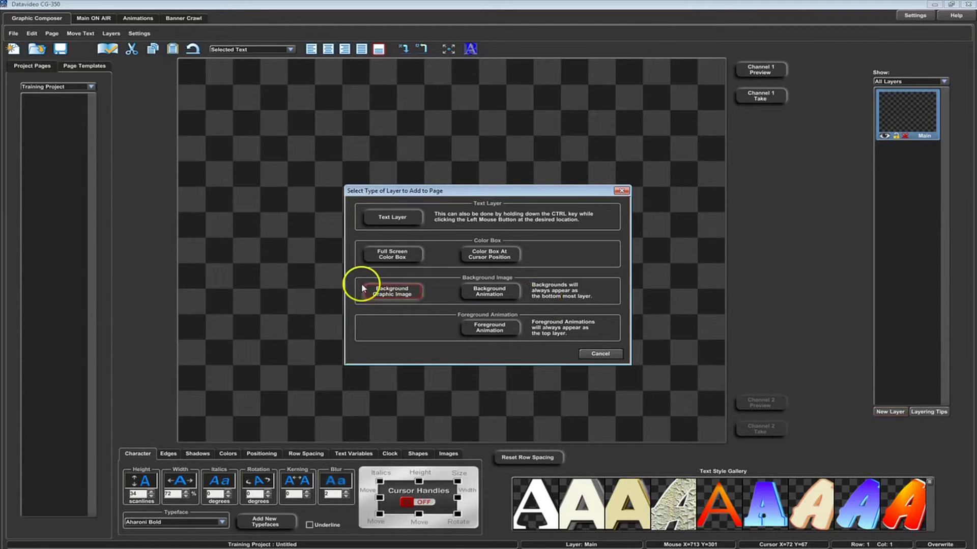
{"action": "left_click", "coordinate": [391, 218]}
{"action": "type", "text": "T"}
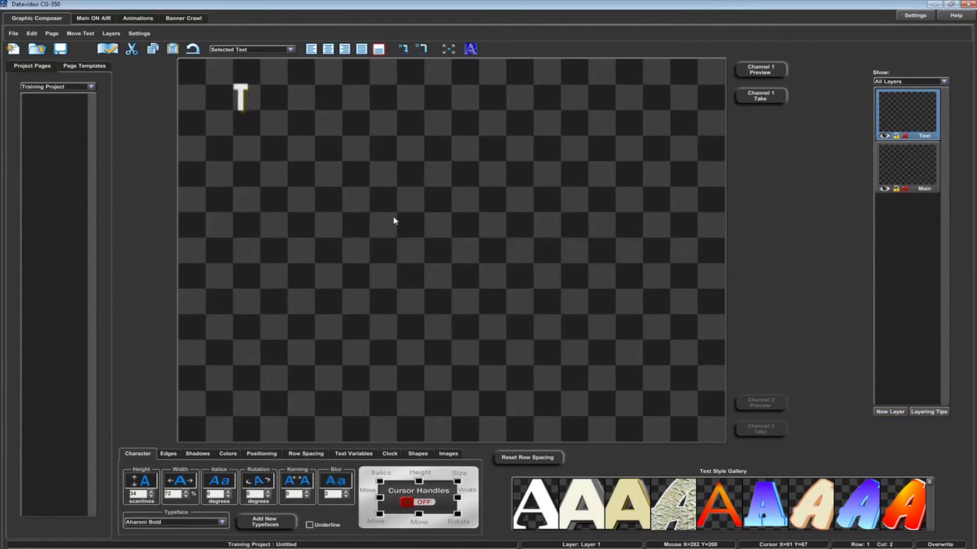
{"action": "type", "text": "his is "}
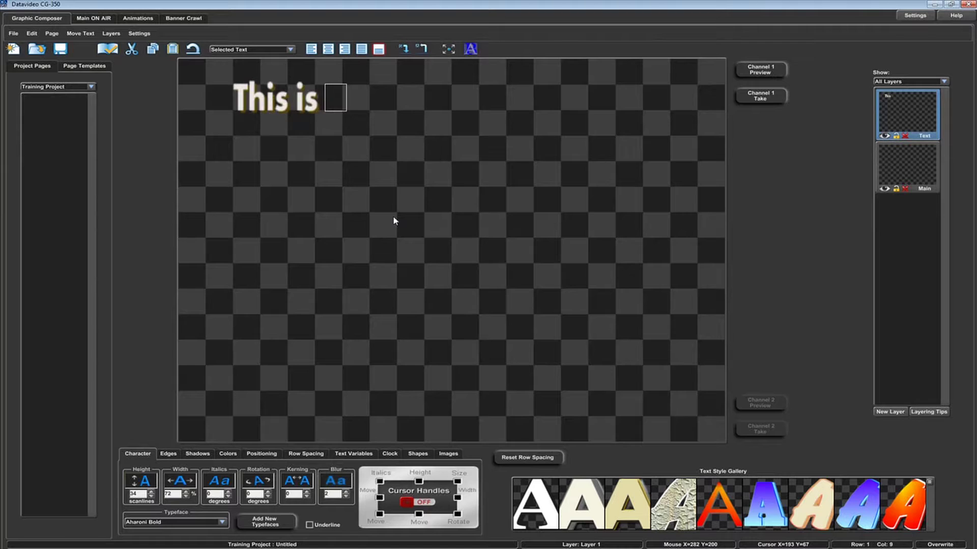
{"action": "type", "text": "an example "}
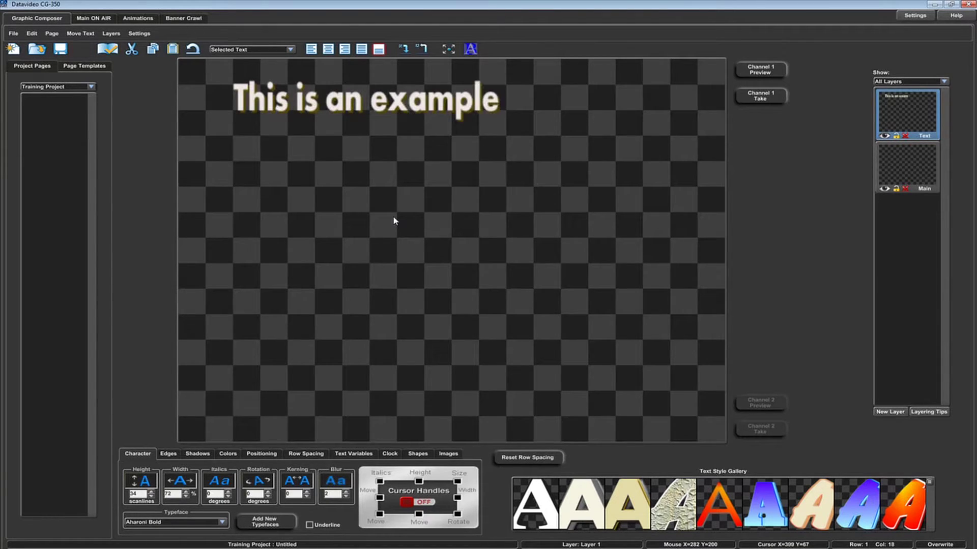
{"action": "type", "text": "of a"}
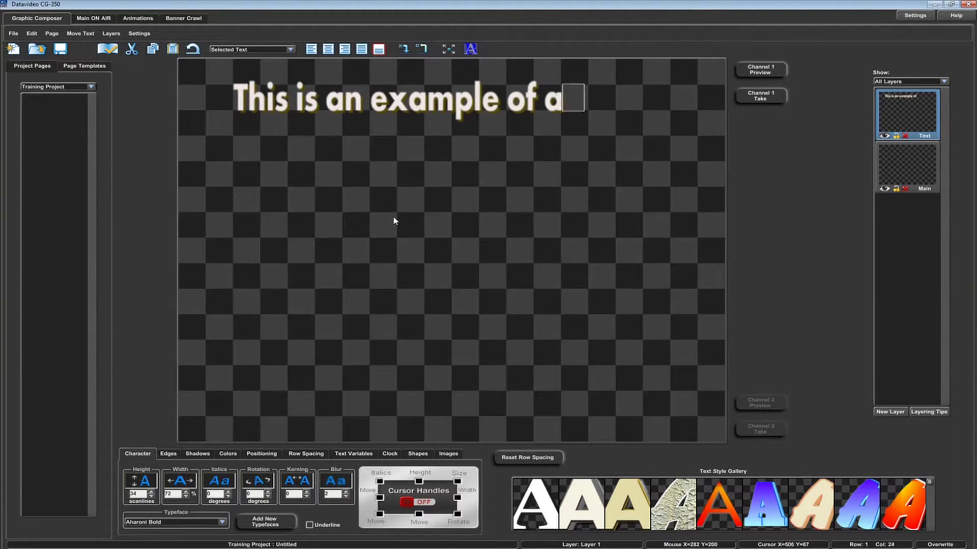
{"action": "type", "text": " text."}
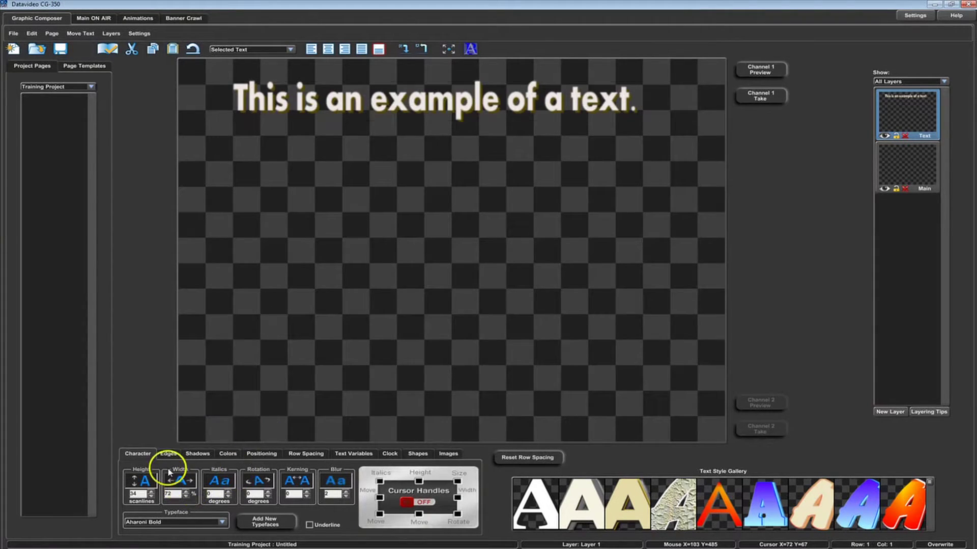
Step: Finish the line 'This is an example of a text.' and restyle it as plain white Georgia Bold
{"action": "key", "text": "Home"}
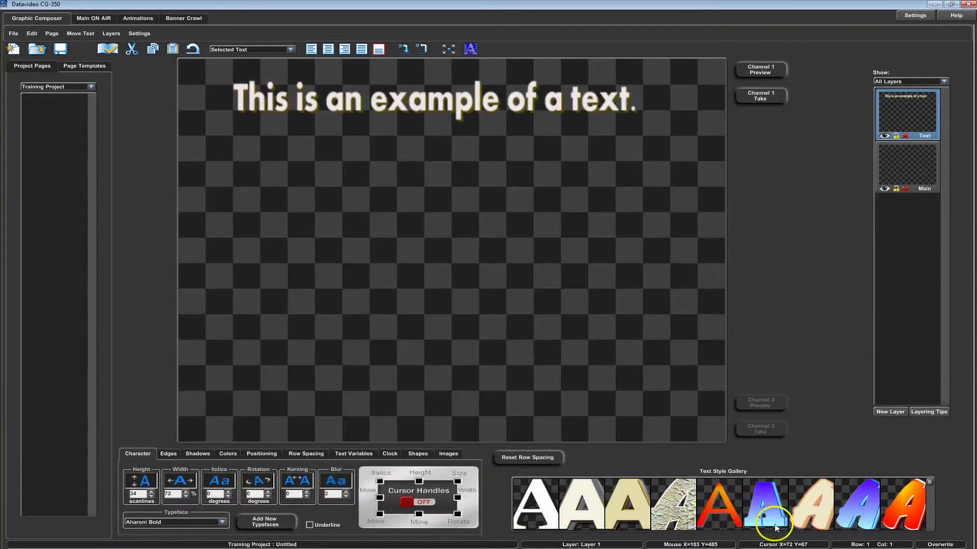
{"action": "left_click_drag", "start_coordinate": [929, 488], "coordinate": [930, 519]}
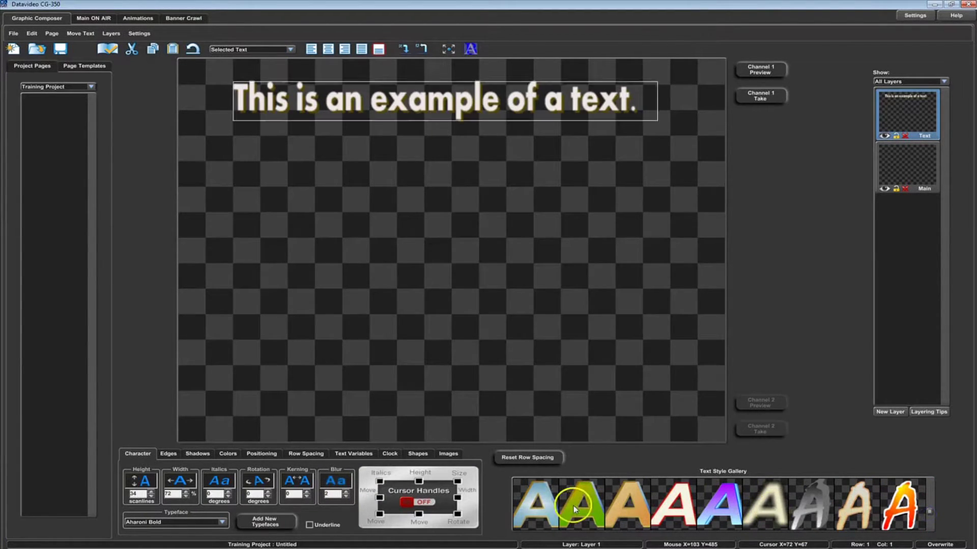
{"action": "left_click", "coordinate": [573, 506]}
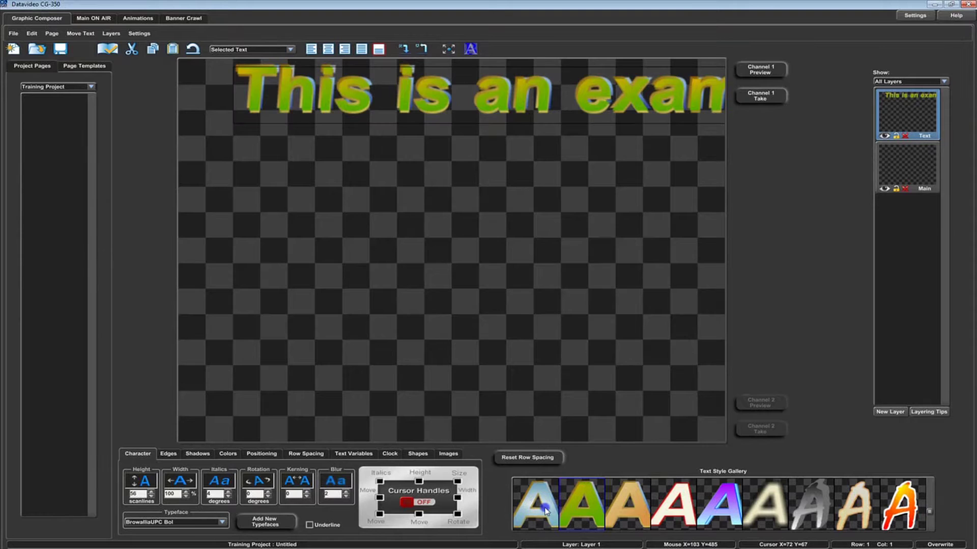
{"action": "left_click", "coordinate": [548, 508]}
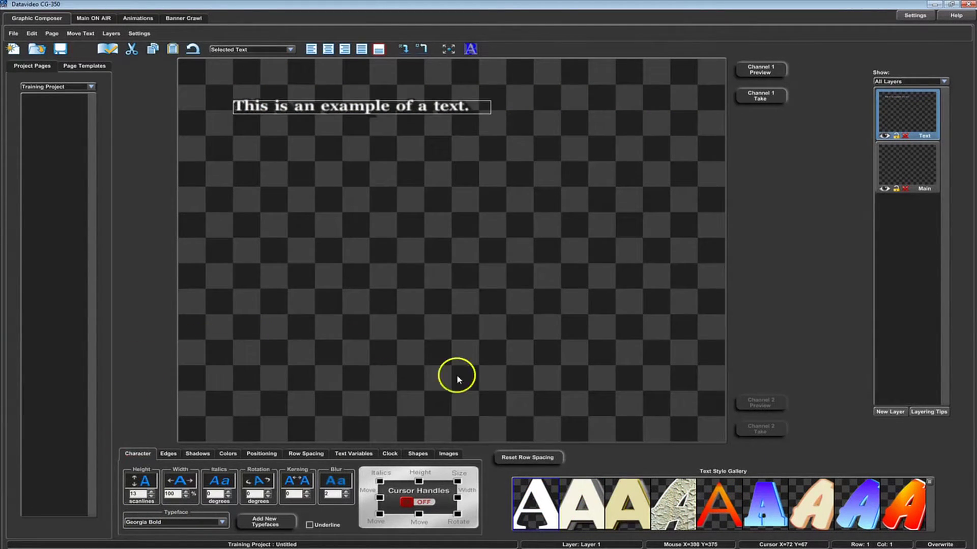
Step: Add a color box behind the text, resize it to span the sentence, and fill it red
{"action": "left_click", "coordinate": [894, 412]}
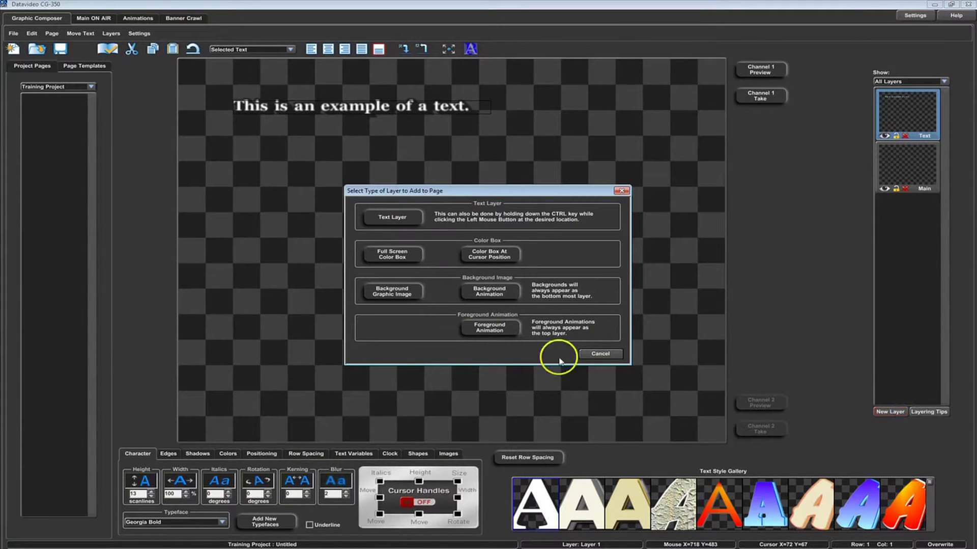
{"action": "left_click", "coordinate": [490, 255]}
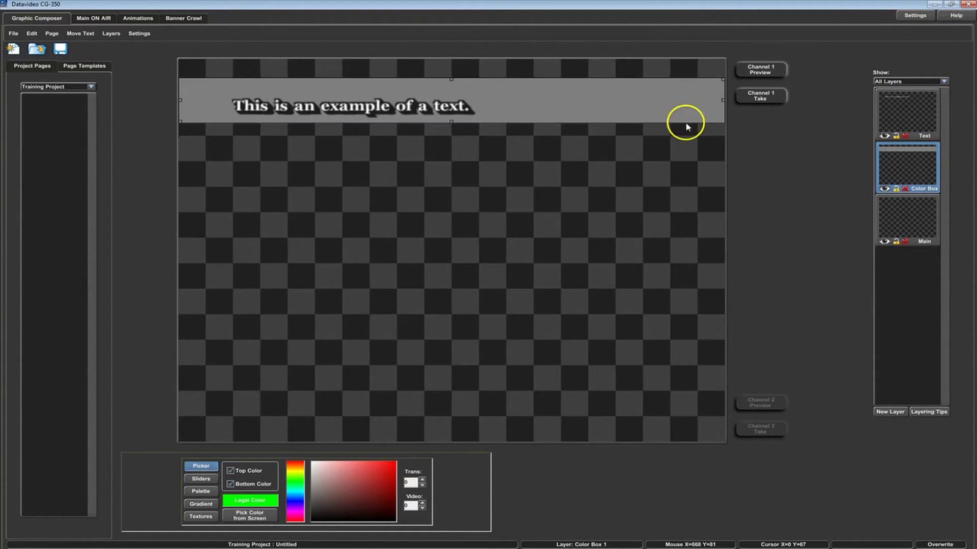
{"action": "left_click_drag", "start_coordinate": [722, 77], "coordinate": [665, 93]}
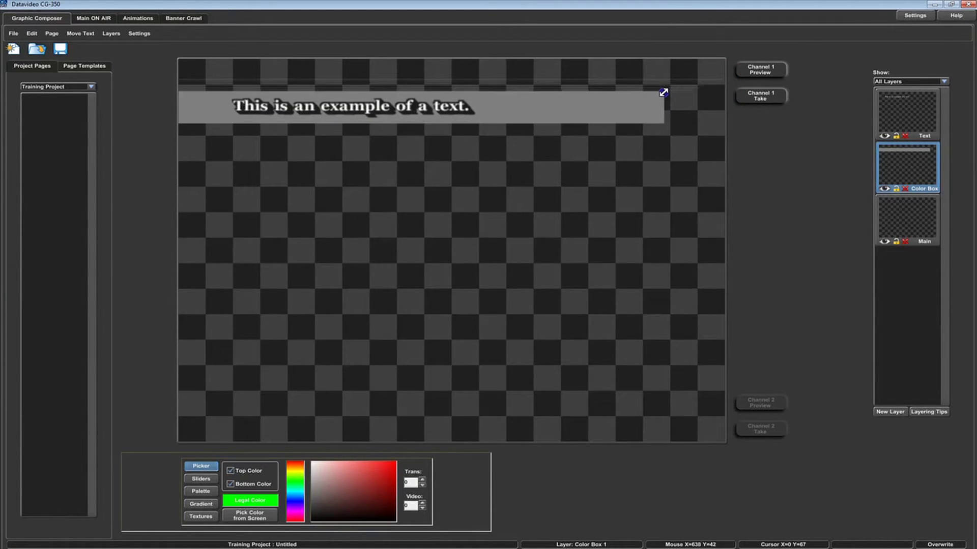
{"action": "left_click_drag", "start_coordinate": [661, 106], "coordinate": [500, 110]}
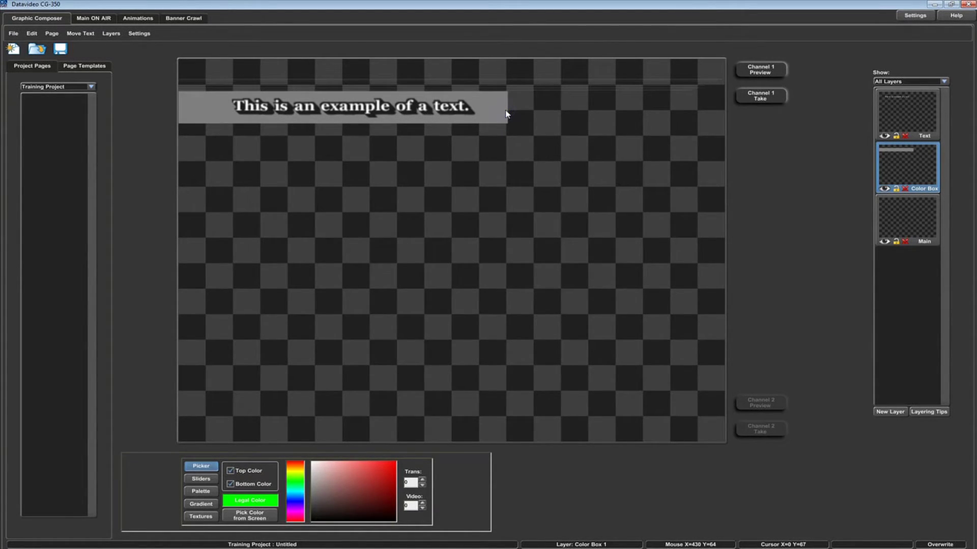
{"action": "left_click", "coordinate": [393, 472]}
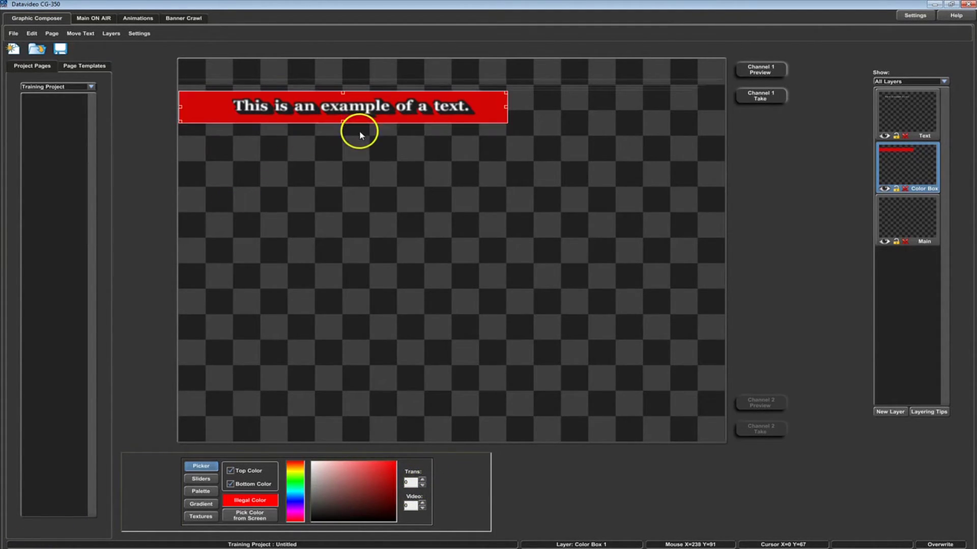
Step: Pull the red box's left edge inward so it frames the text line snugly
{"action": "left_click_drag", "start_coordinate": [180, 120], "coordinate": [197, 120]}
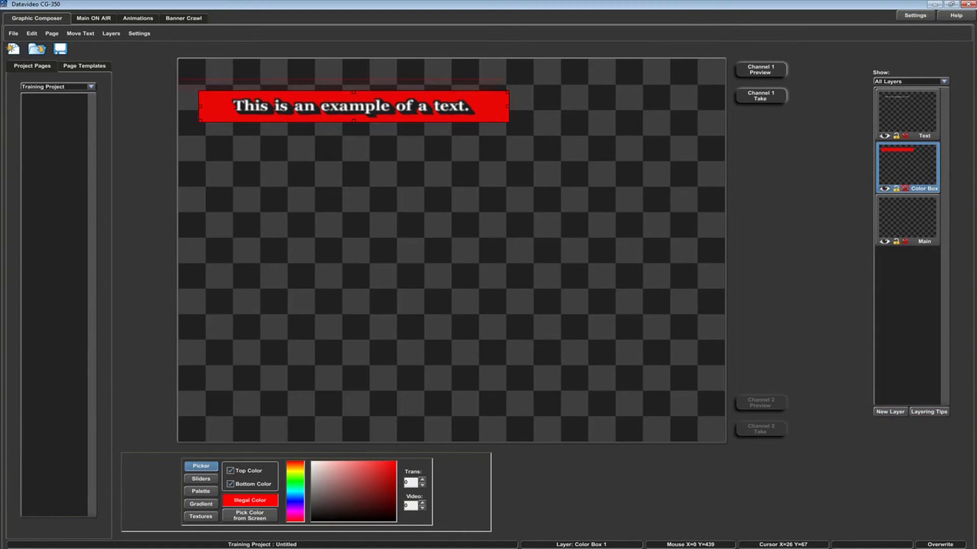
Step: Save the red-boxed text graphic as 'Still Page' in Training Project's page list
{"action": "left_click", "coordinate": [63, 52]}
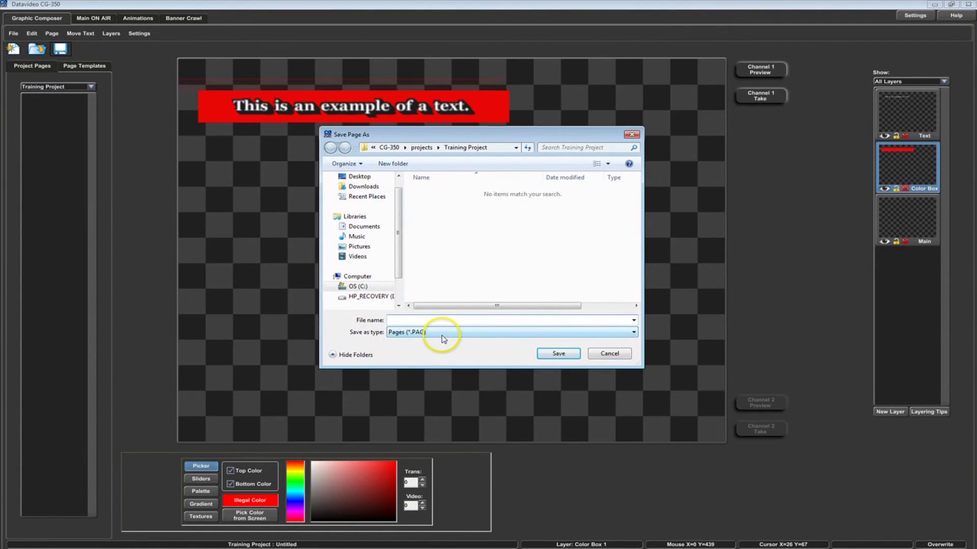
{"action": "type", "text": "Still Page"}
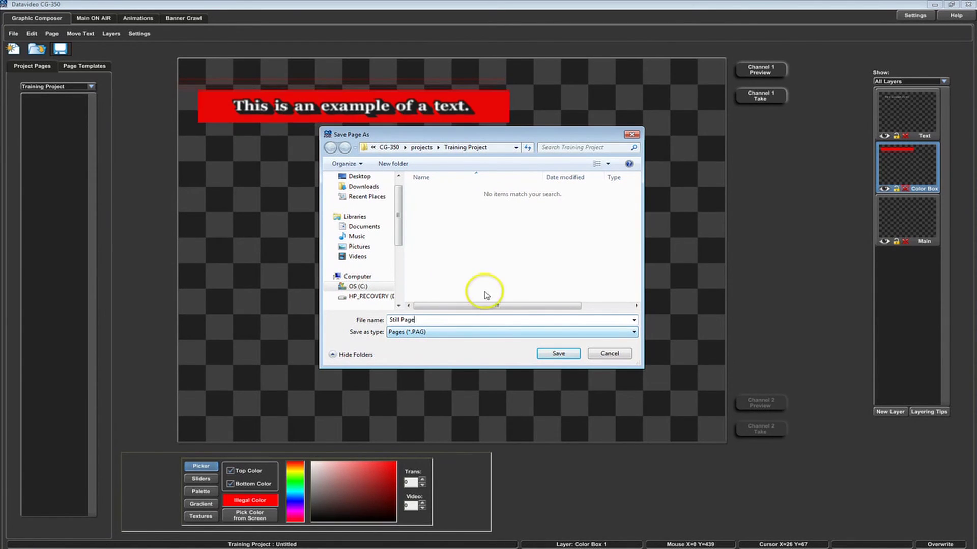
{"action": "left_click", "coordinate": [558, 353]}
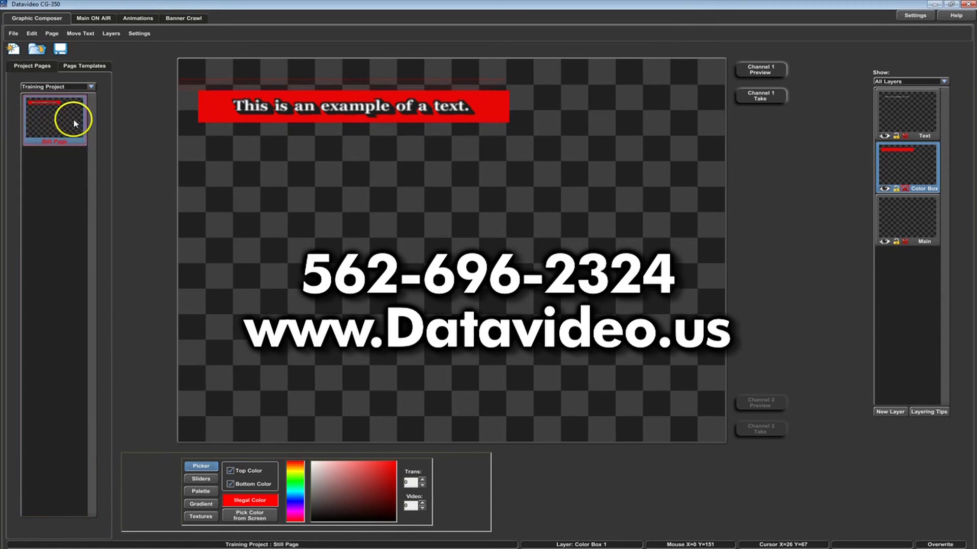
{"action": "left_click", "coordinate": [73, 119]}
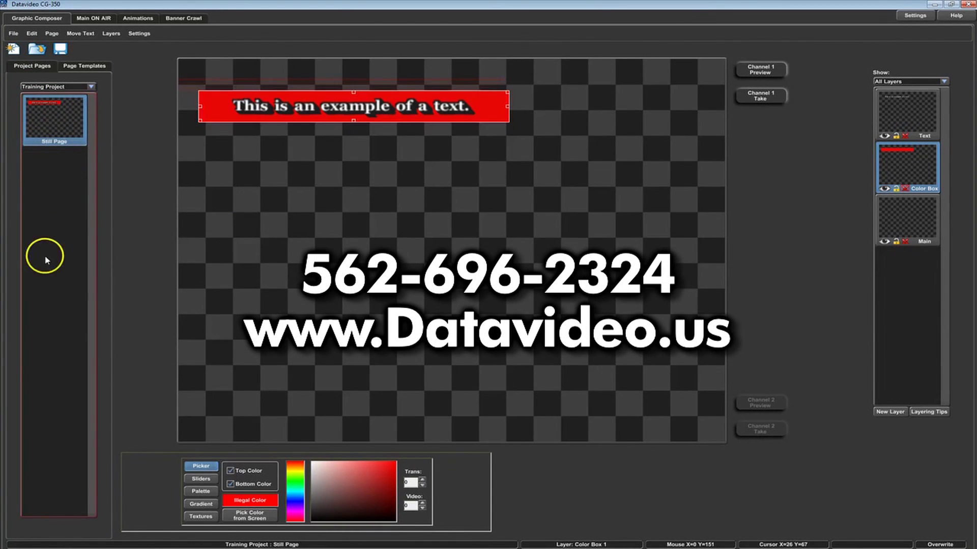